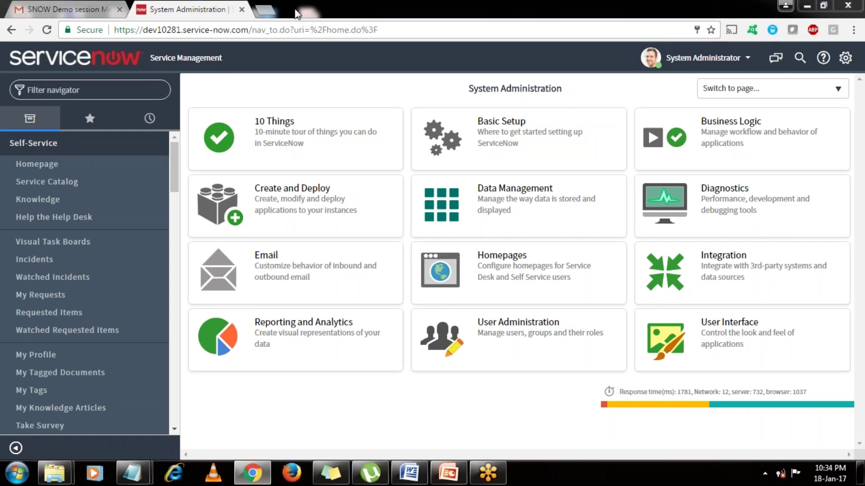
# Visit w3schools.com in a new browser tab, look at its Learn HTML tutorial, and close the tab.
pyautogui.click(271, 11)
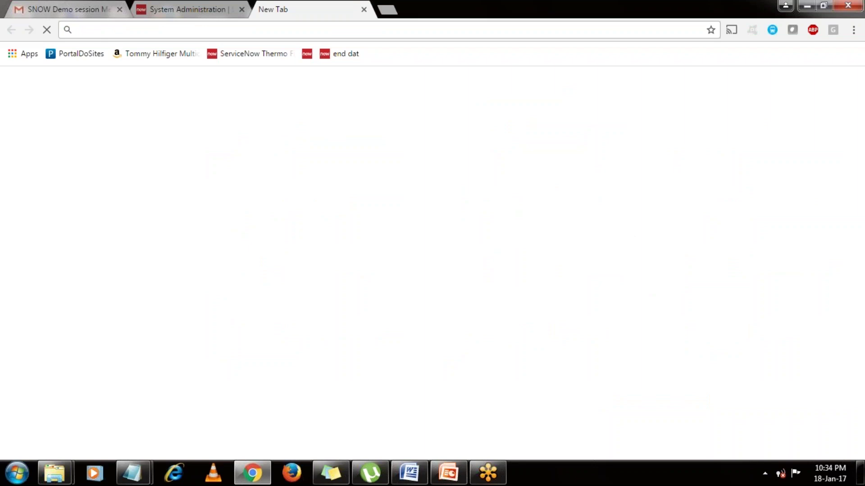
pyautogui.write('w3')
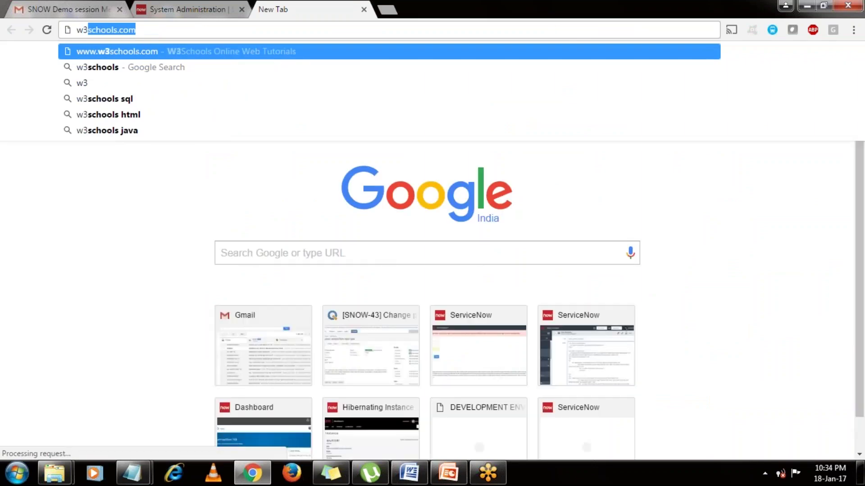
pyautogui.press('Return')
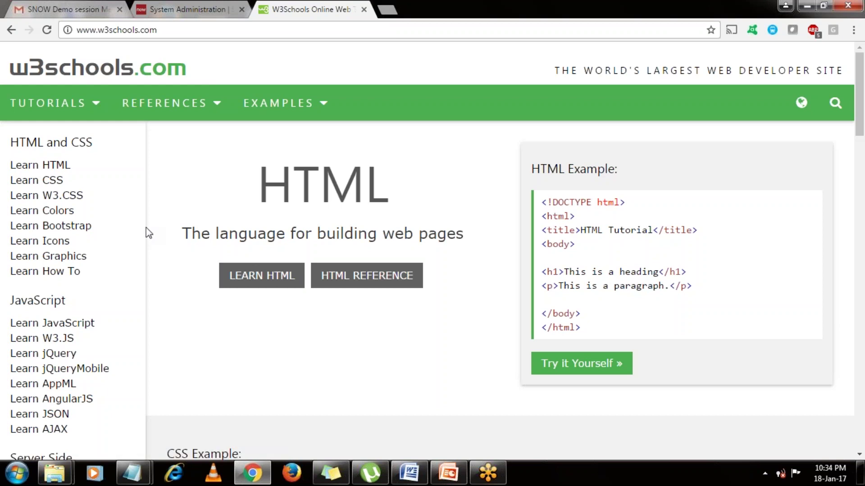
pyautogui.click(63, 164)
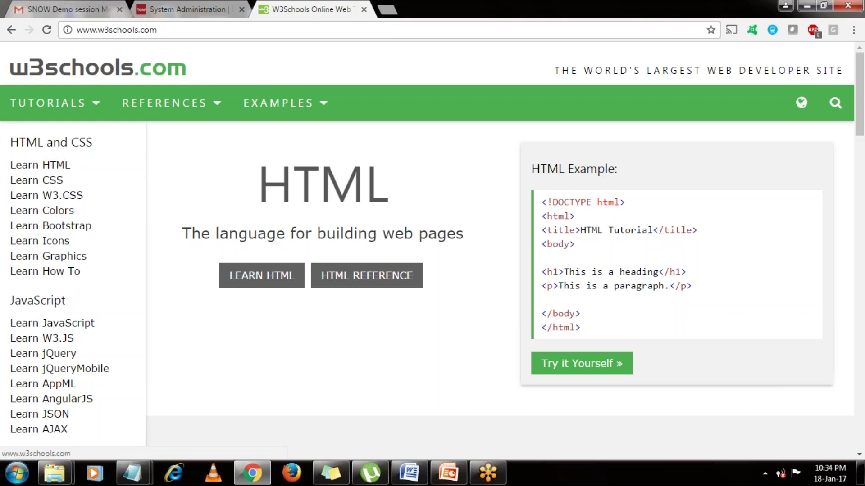
pyautogui.click(36, 168)
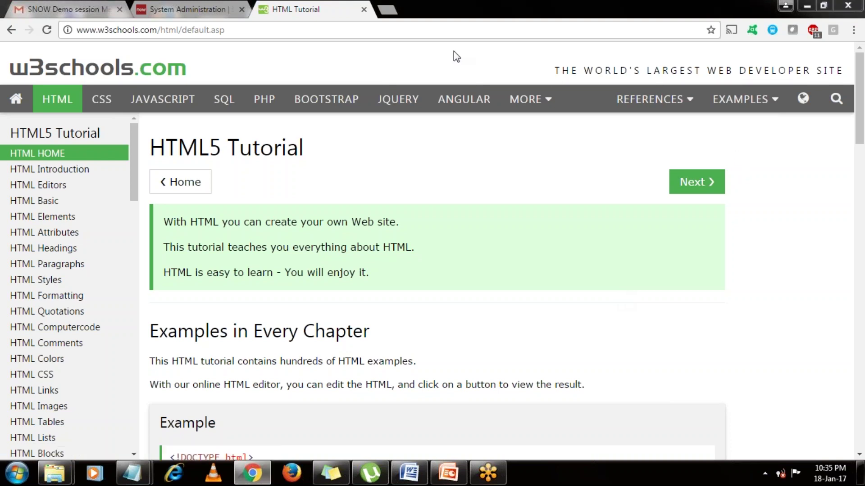
pyautogui.click(364, 10)
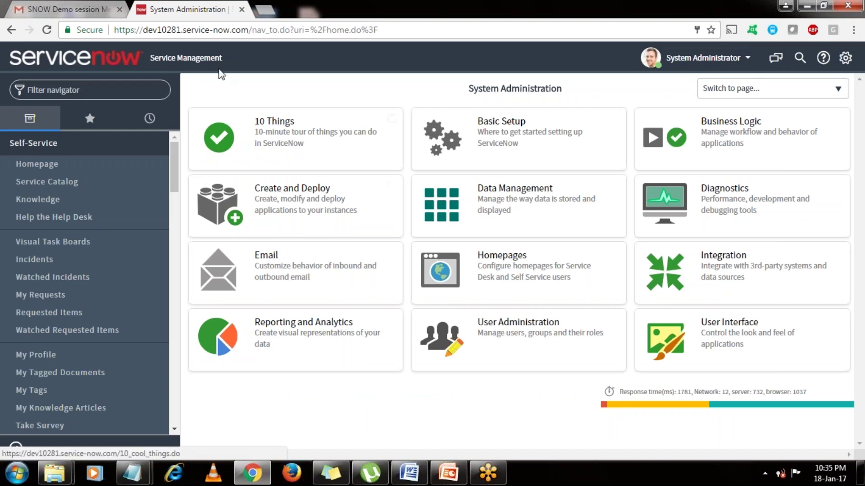
# Search the web for "developer instance of servicenow" in a new tab, open the ServiceNow developer site and highlight its address.
pyautogui.click(260, 11)
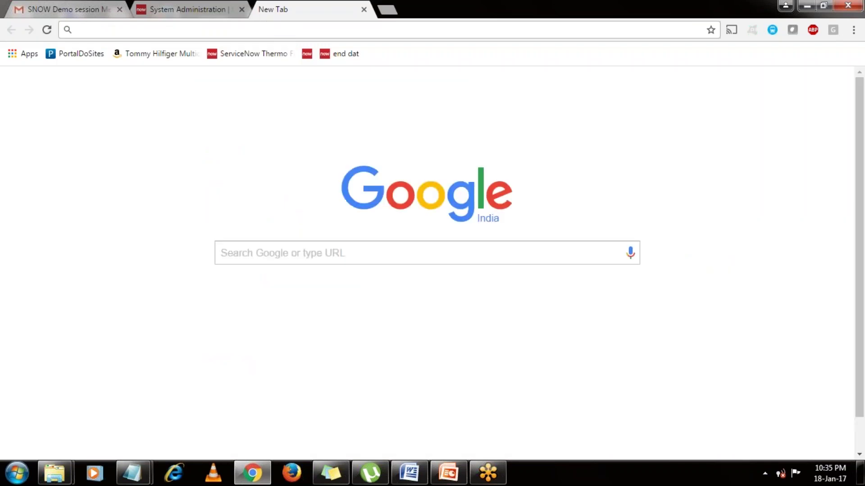
pyautogui.write('devep')
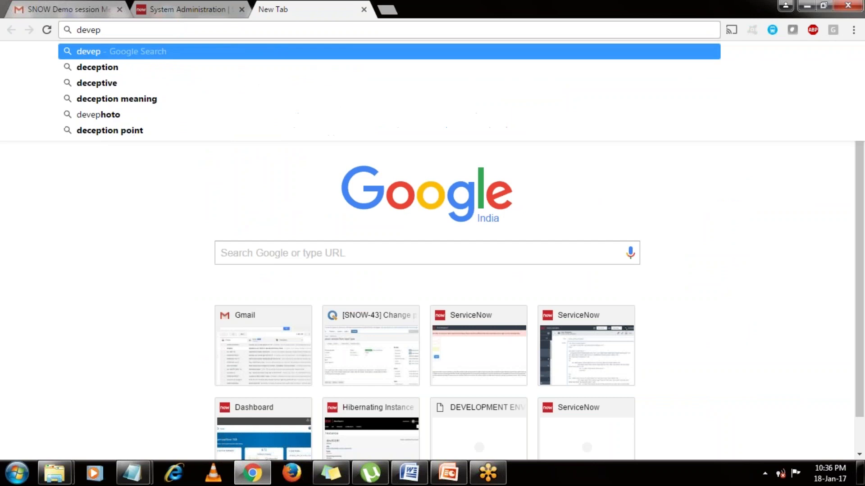
pyautogui.press('BackSpace')
pyautogui.write('lope')
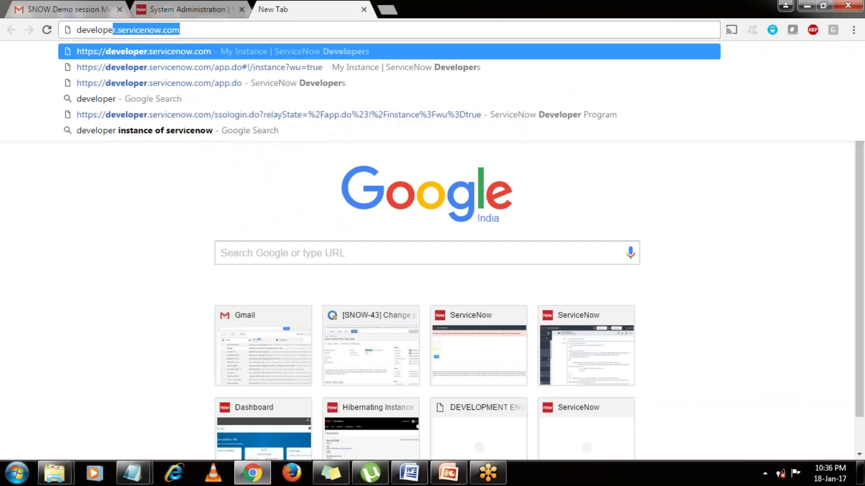
pyautogui.write('r instance')
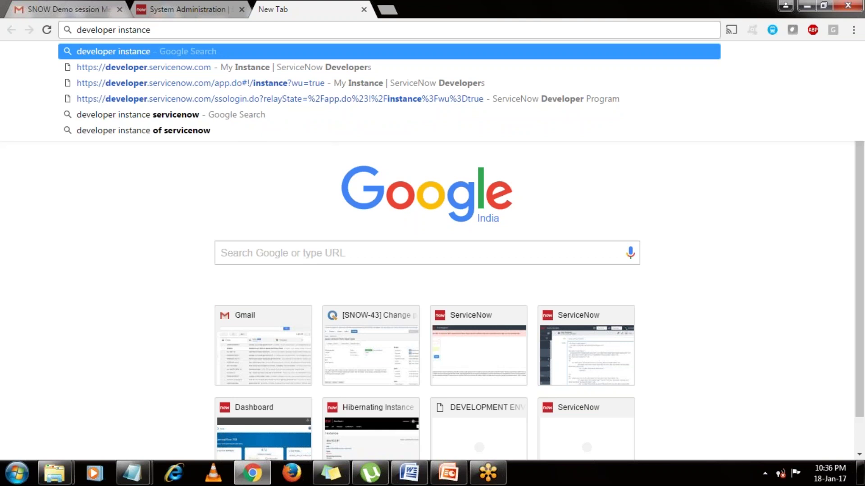
pyautogui.write(' of serviceno')
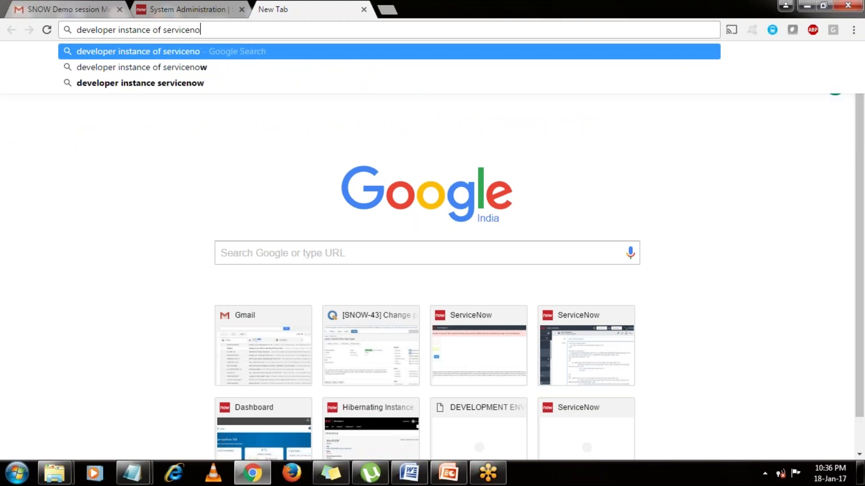
pyautogui.write('w')
pyautogui.press('Escape')
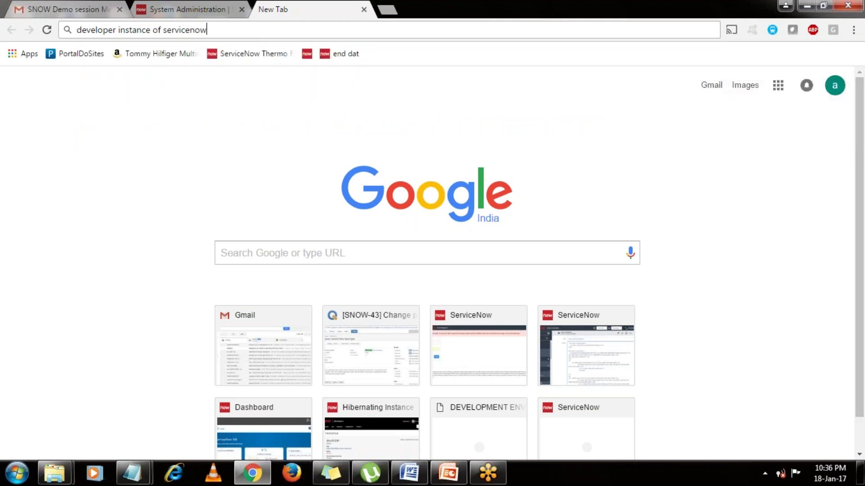
pyautogui.press('Return')
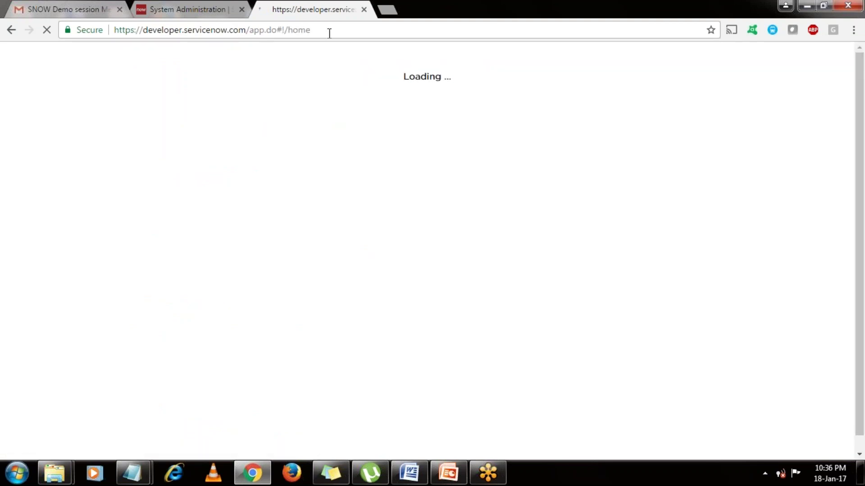
pyautogui.moveTo(329, 33); pyautogui.dragTo(113, 29)
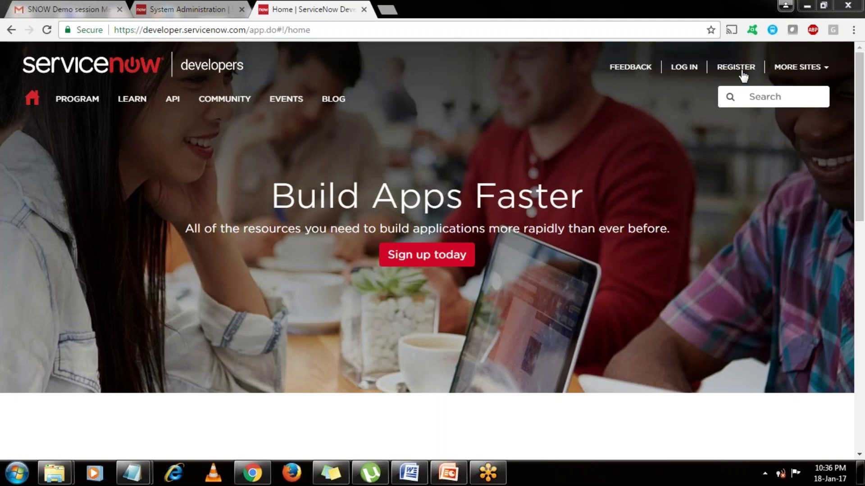
# Log in to the ServiceNow developer site with the saved account credentials.
pyautogui.click(694, 72)
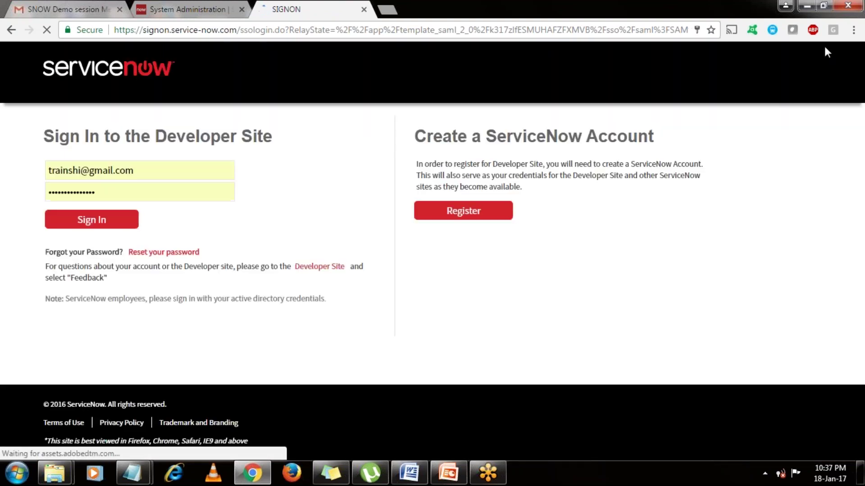
pyautogui.click(113, 224)
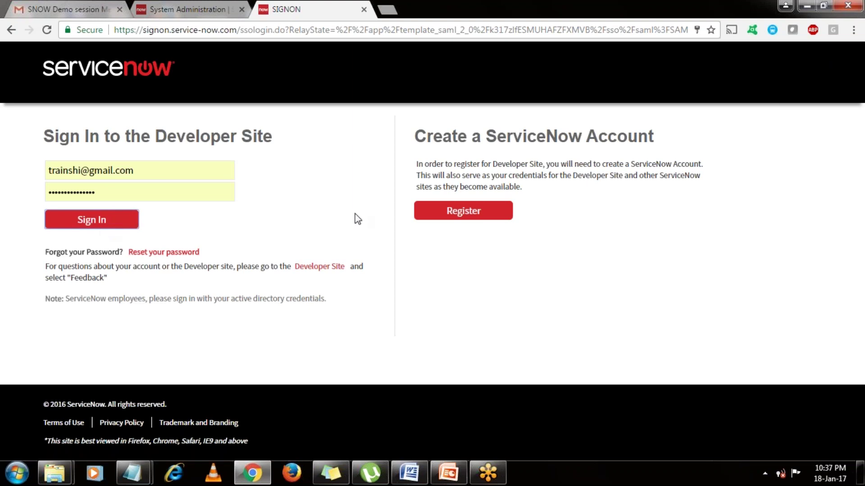
pyautogui.click(127, 230)
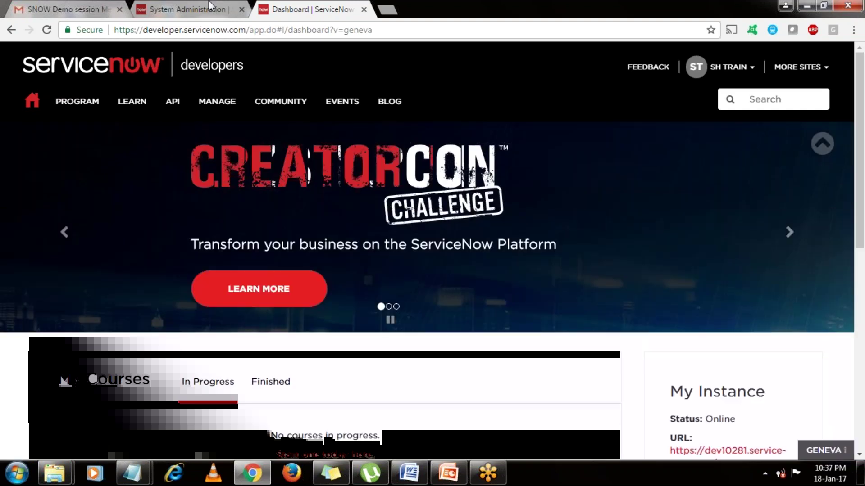
# Go back to the System Administration page and highlight the instance name dev10281 in its web address.
pyautogui.click(209, 6)
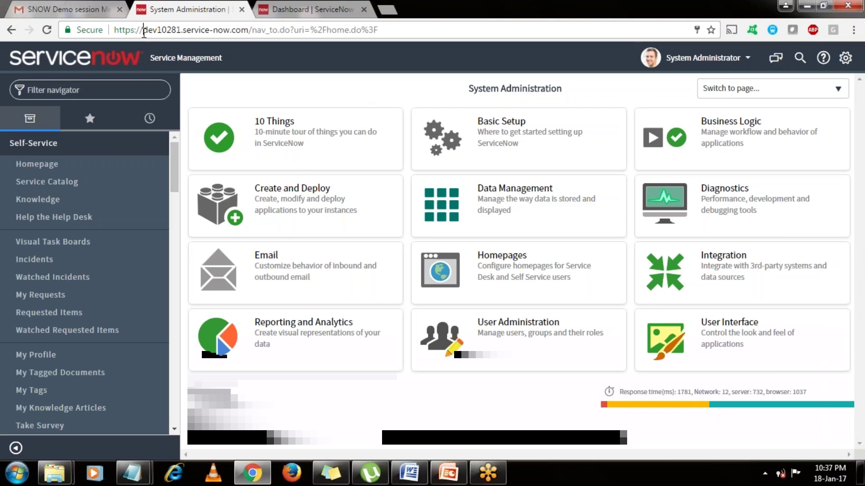
pyautogui.moveTo(143, 30); pyautogui.dragTo(192, 29)
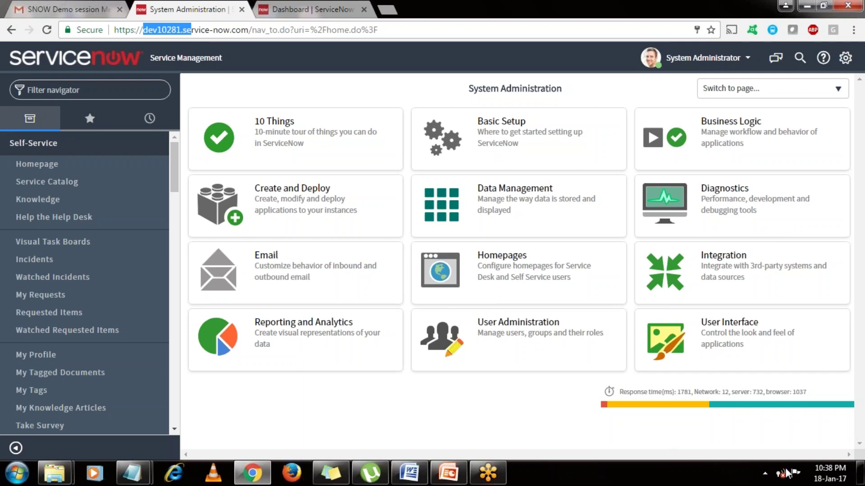
pyautogui.click(765, 473)
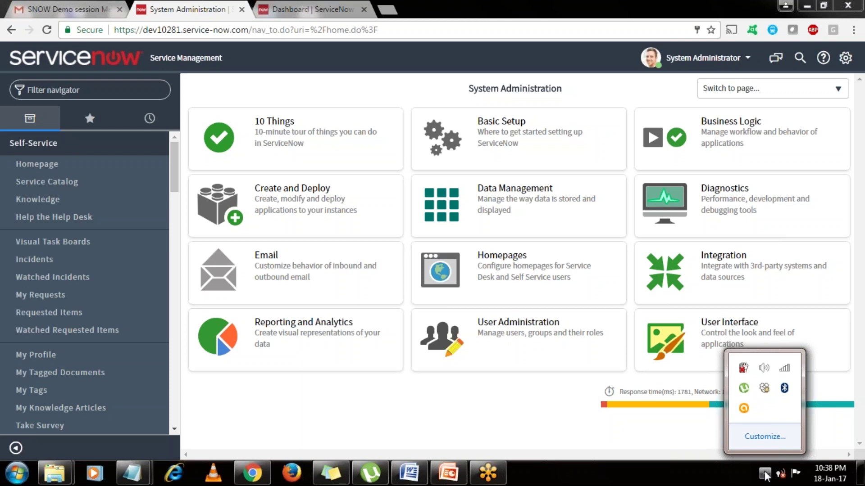
pyautogui.click(764, 474)
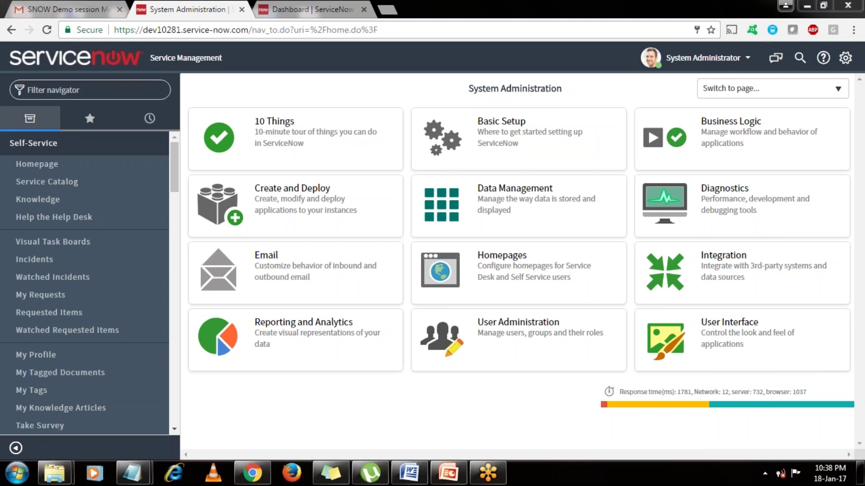
# Return to the ServiceNow developer dashboard and close its tab.
pyautogui.click(285, 2)
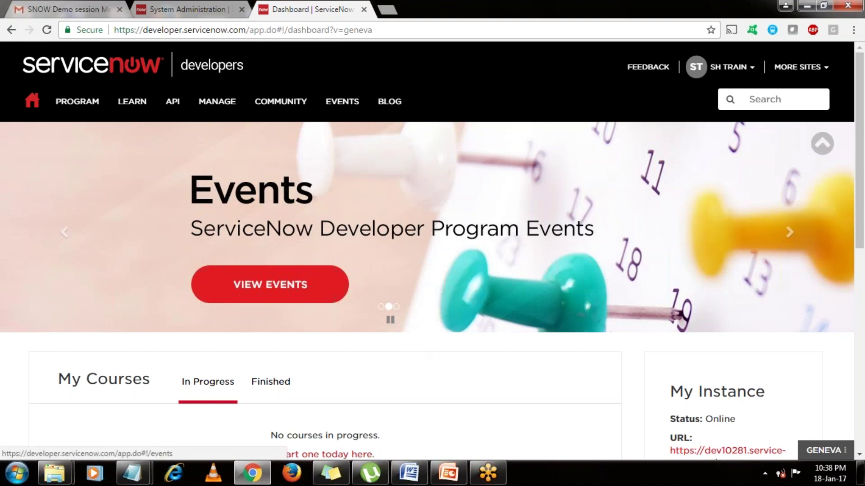
pyautogui.click(364, 10)
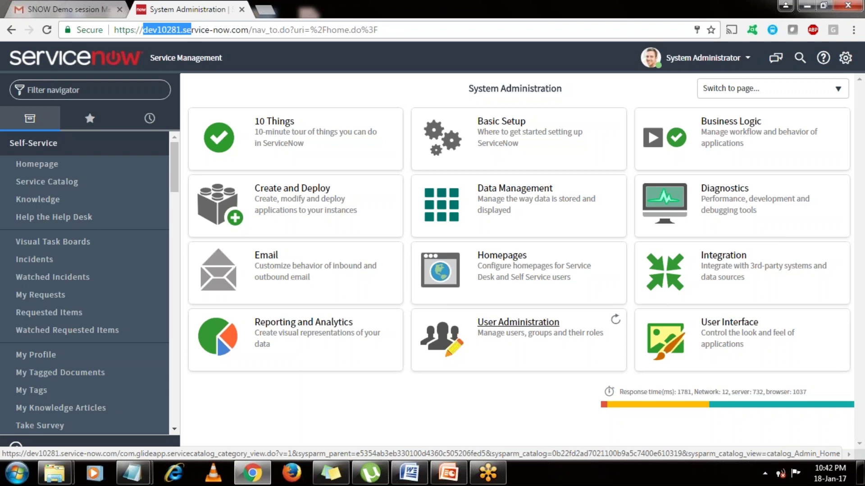
# Switch to the class1 presentation in PowerPoint and display the Overview slide.
pyautogui.click(440, 480)
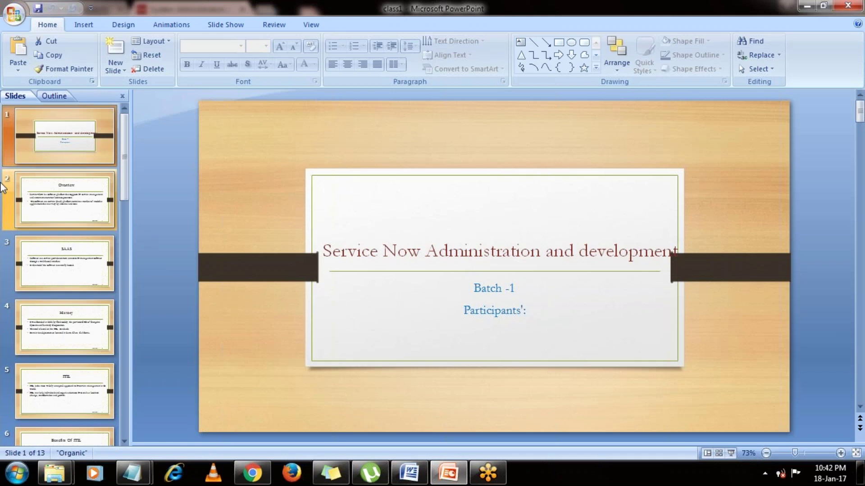
pyautogui.click(44, 203)
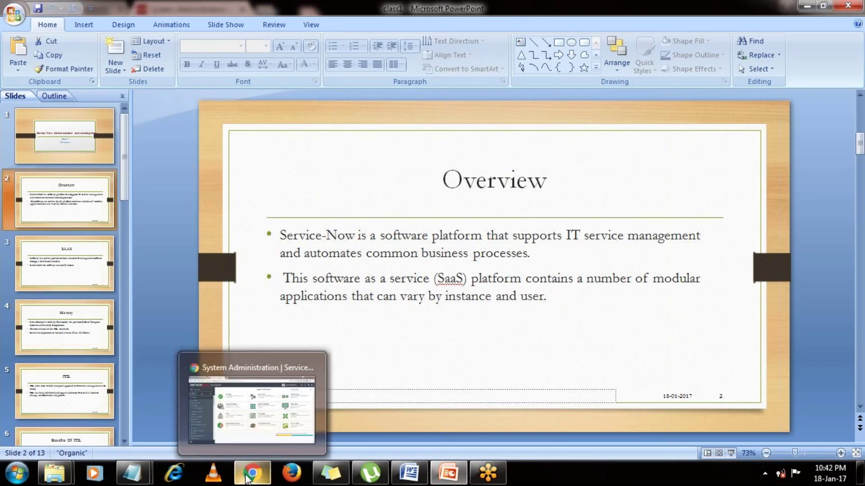
# Switch to Chrome and highlight the full web address of the ServiceNow instance.
pyautogui.click(250, 473)
pyautogui.moveTo(143, 30); pyautogui.dragTo(169, 28)
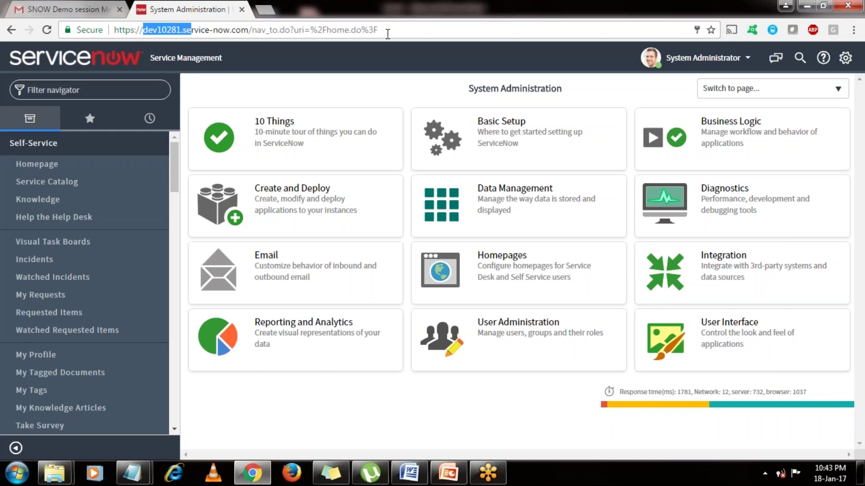
pyautogui.moveTo(385, 30); pyautogui.dragTo(111, 27)
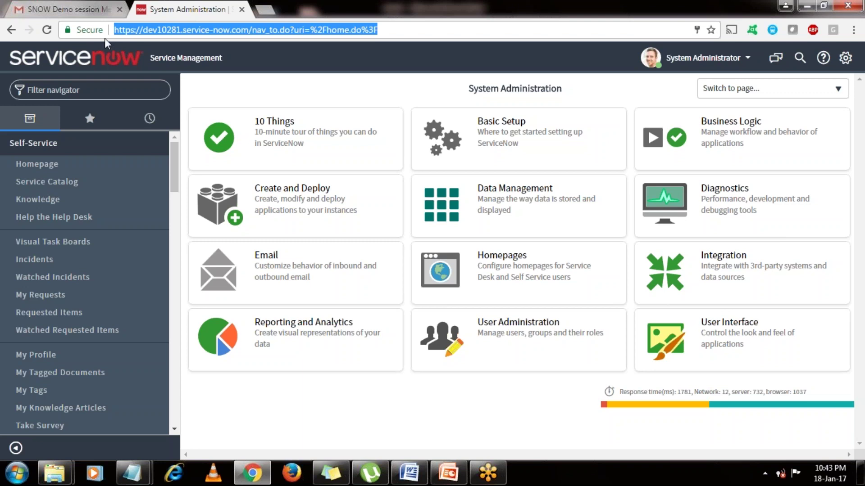
# Switch back to PowerPoint and highlight "supports IT service management" in the Overview slide's first bullet.
pyautogui.click(450, 474)
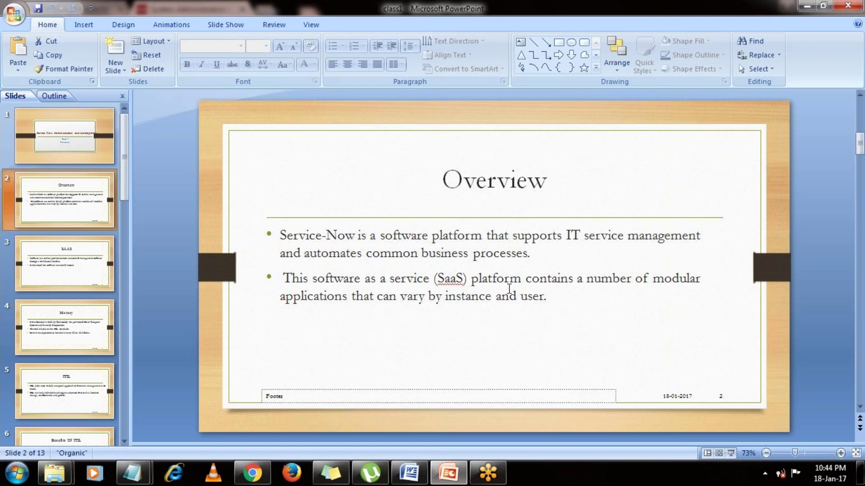
pyautogui.click(566, 236)
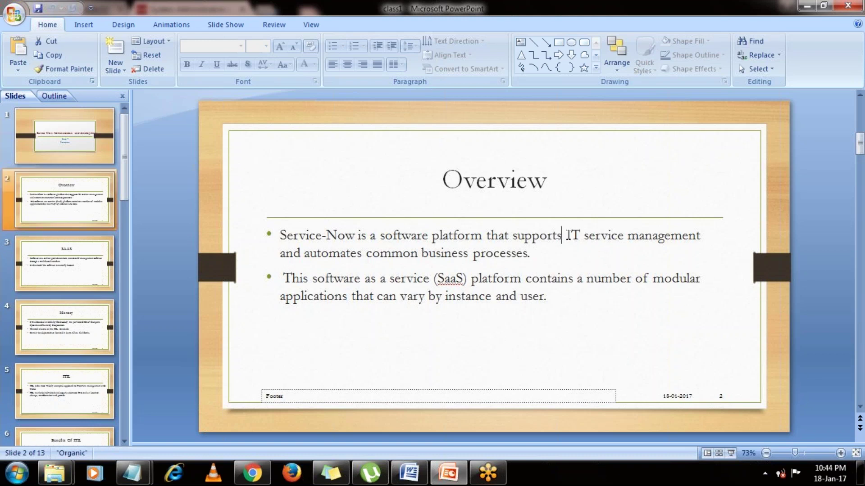
pyautogui.hotkey('shift', 'Right')
pyautogui.moveTo(570, 235); pyautogui.dragTo(701, 236)
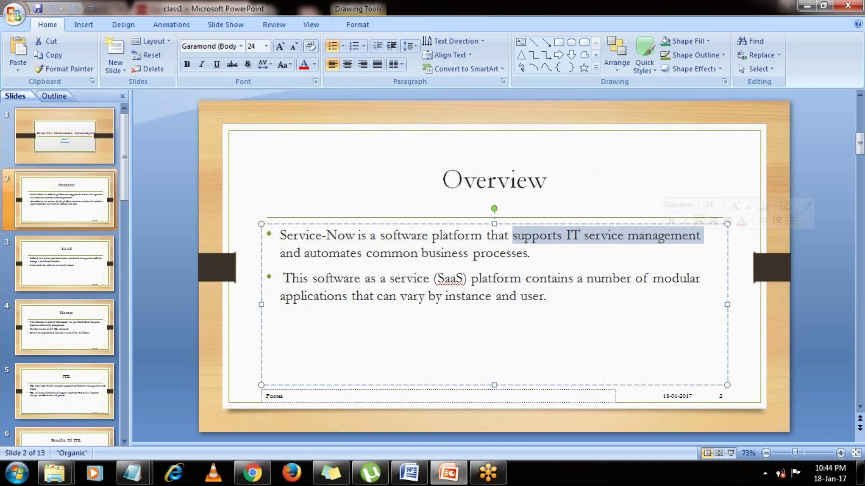